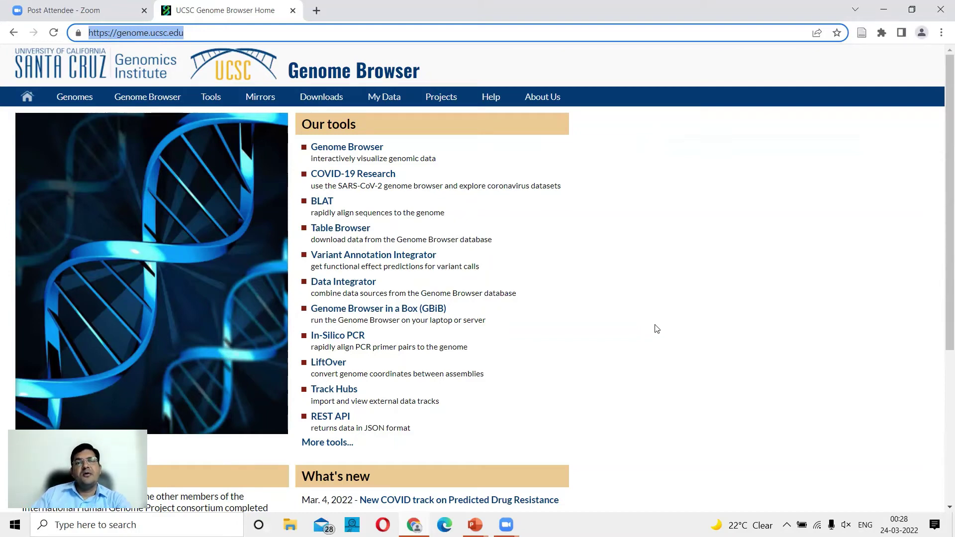
Step: Return to the Gateway page and switch to the genome-asia.ucsc.edu mirror
key(alt+Left)
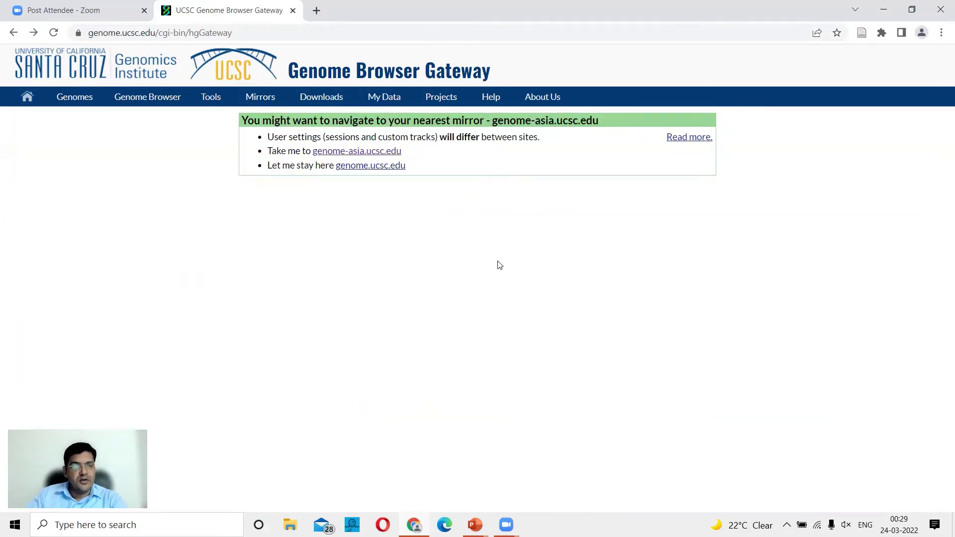
click(392, 154)
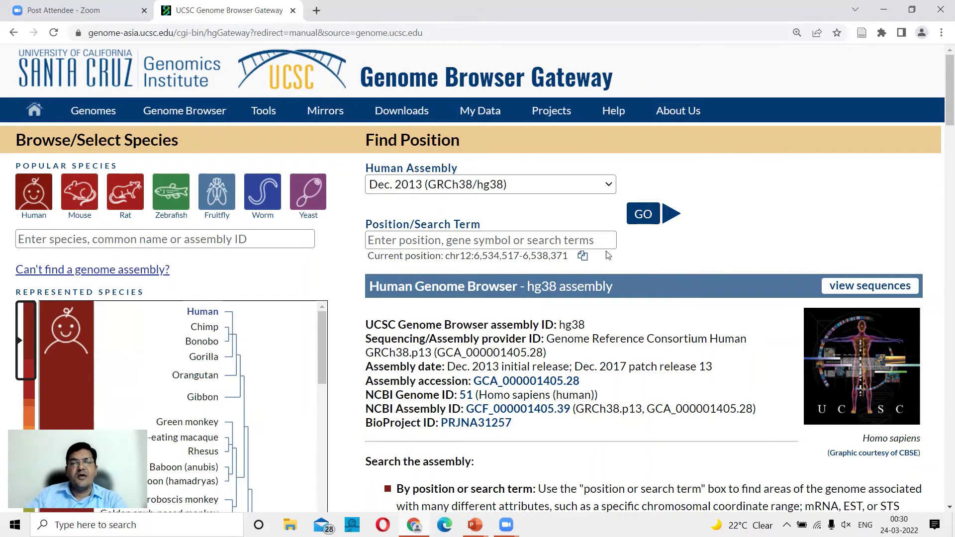
Step: Search for GAPDH, pick its suggestion and go to chr12:6,534,517-6,538,371
click(466, 238)
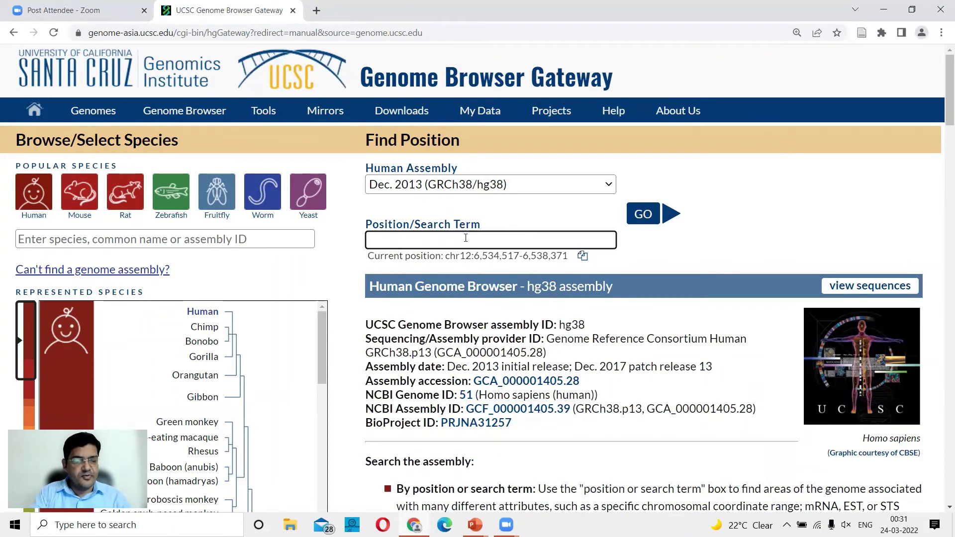
text(GAPDH)
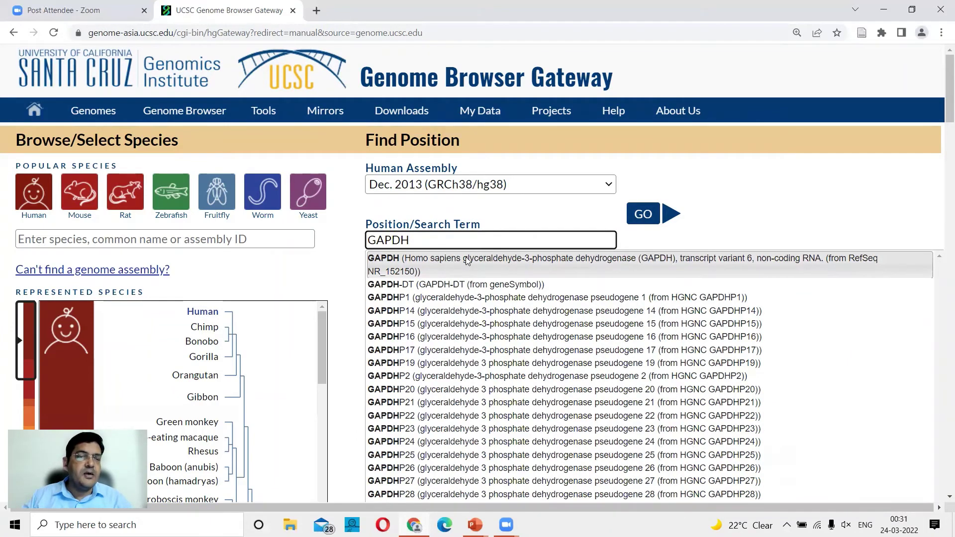
click(439, 267)
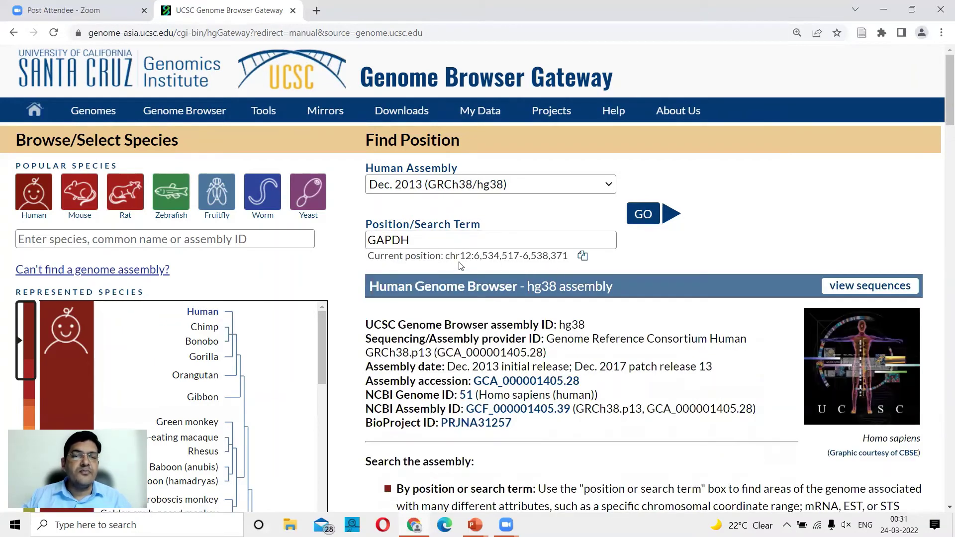
drag(445, 256, 463, 257)
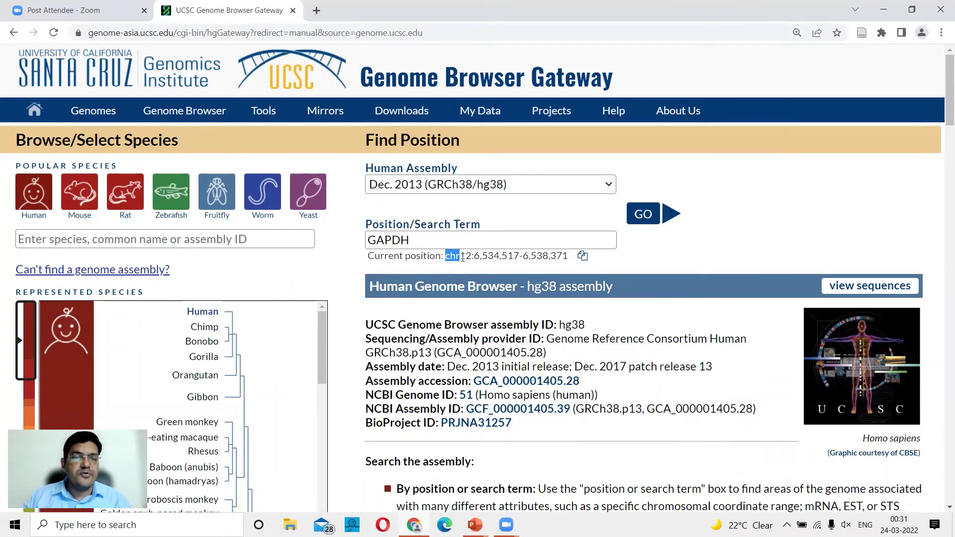
click(462, 257)
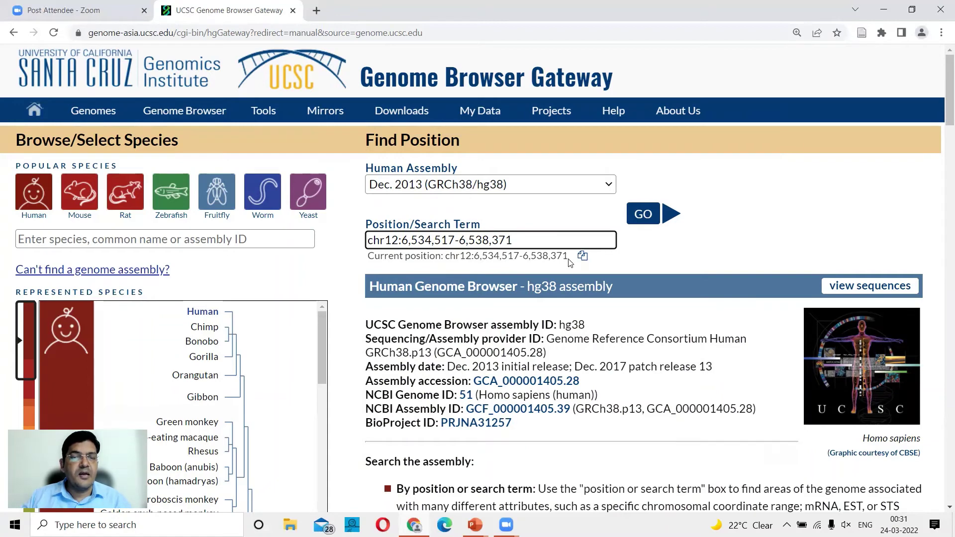
click(641, 214)
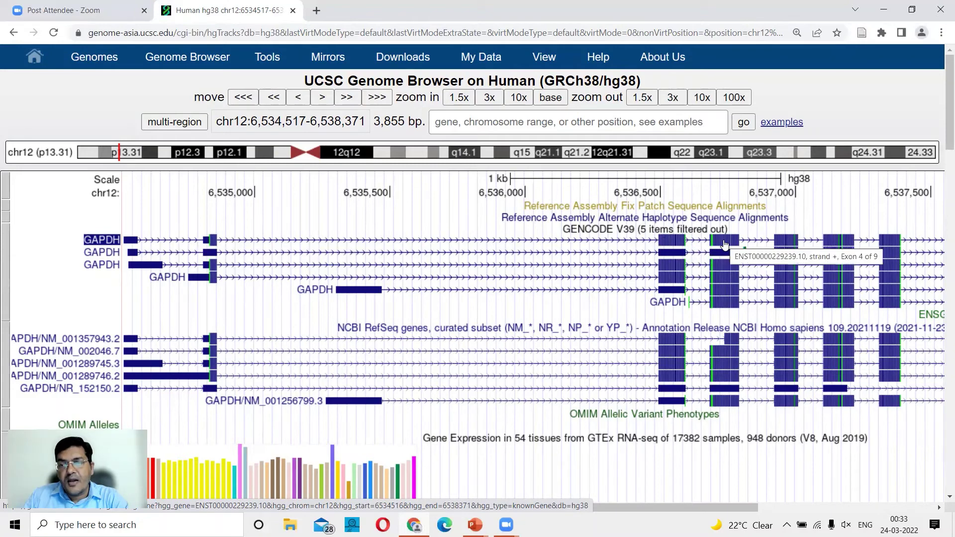
Step: Scroll across the GAPDH gene tracks, then choose View > DNA for this region
scroll(799, 230, right, 5)
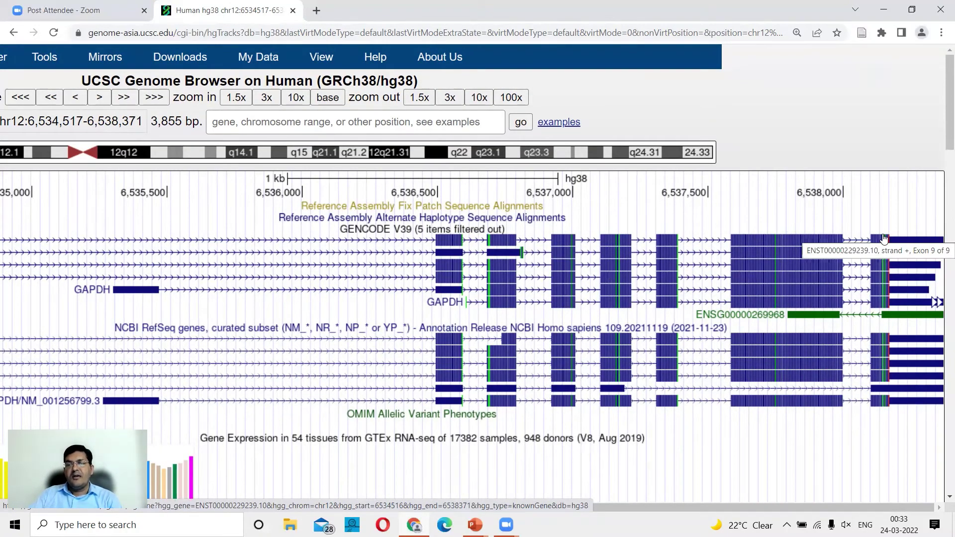
scroll(889, 319, left, 5)
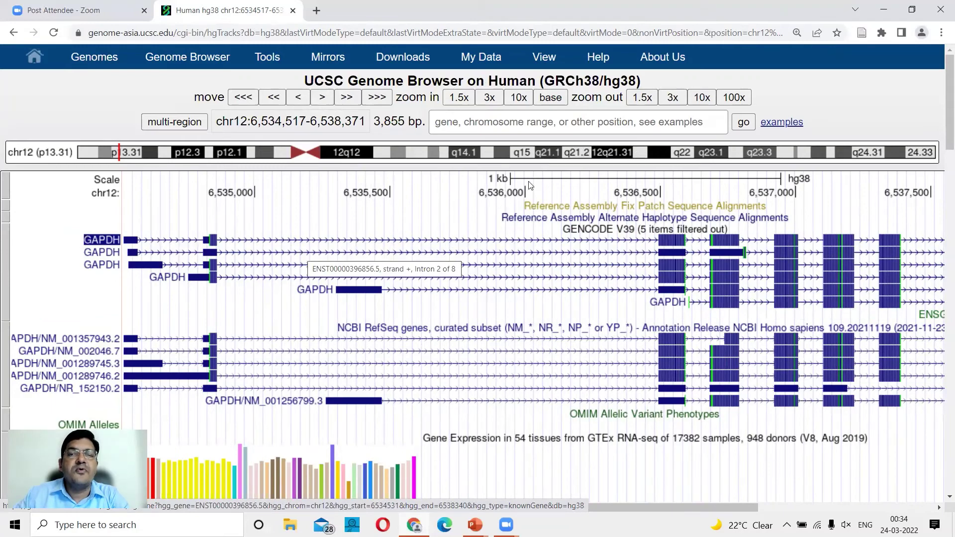
mouse_move(551, 57)
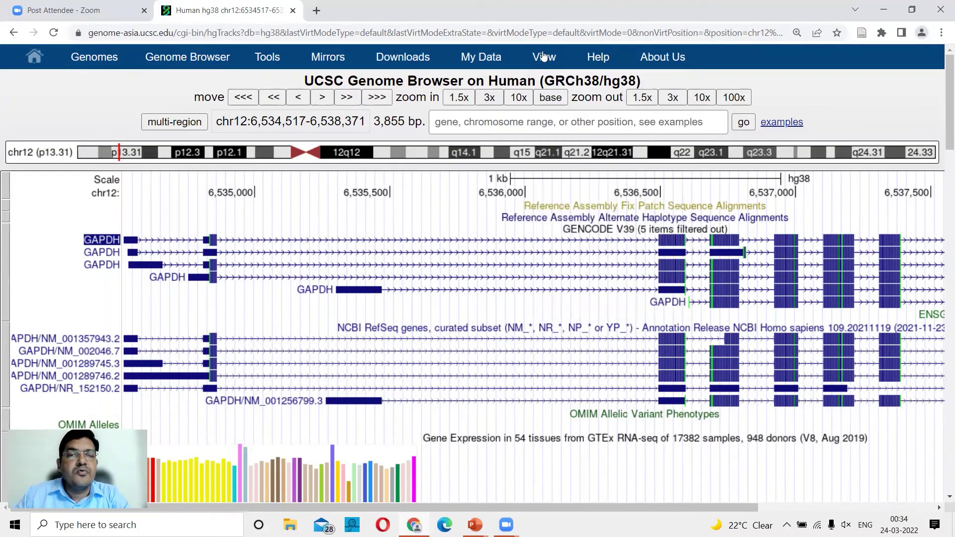
click(552, 101)
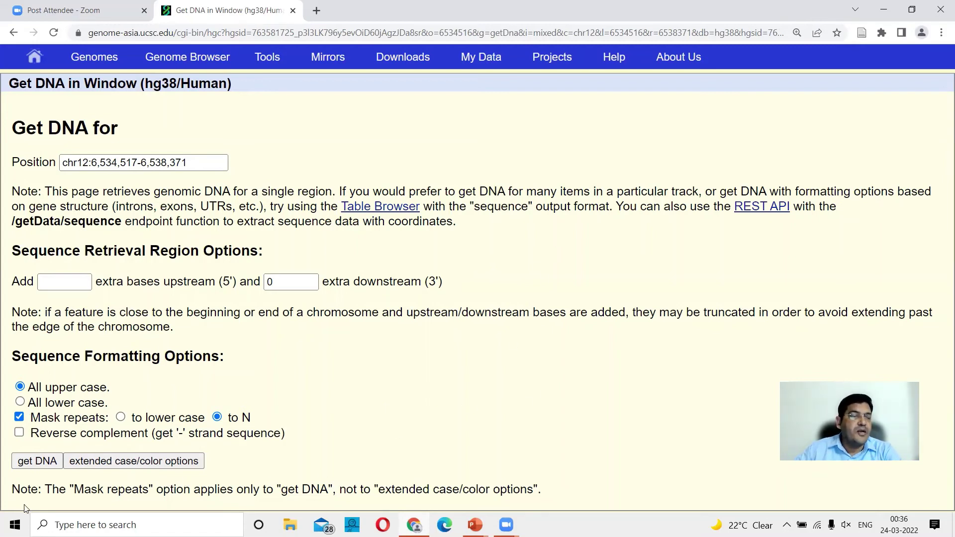
Step: Get the GAPDH DNA as all upper case with repeats masked to N
click(36, 462)
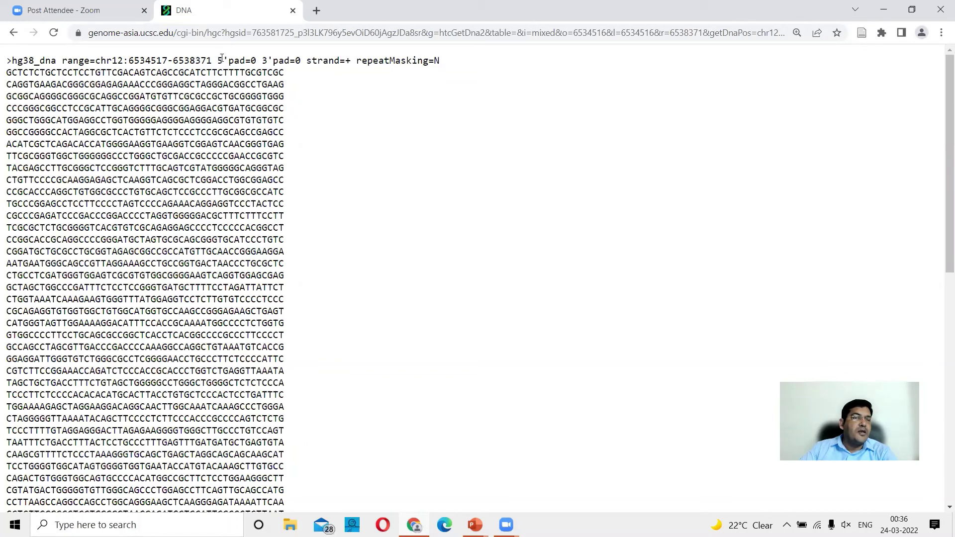
Step: Highlight the 5' and 3' padding values in the FASTA header
drag(219, 60, 258, 61)
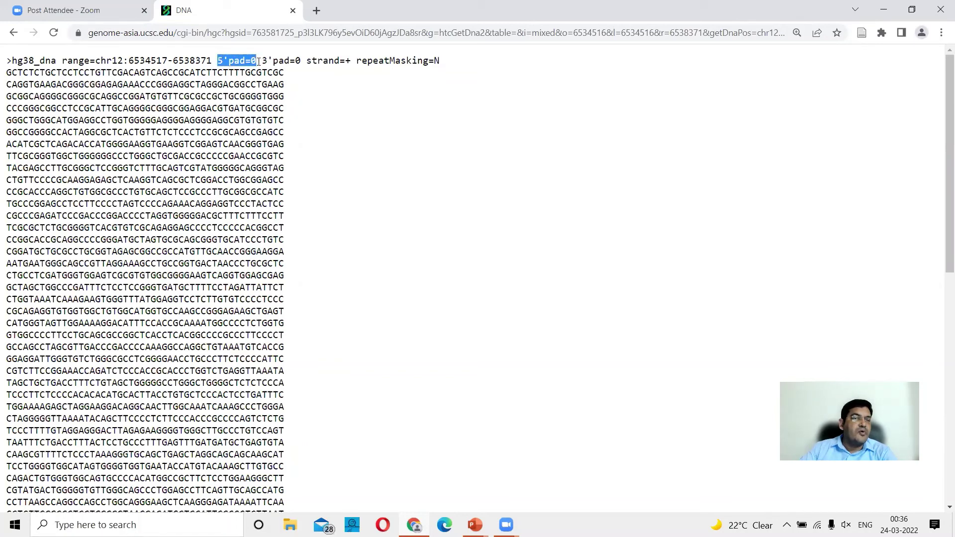
click(257, 61)
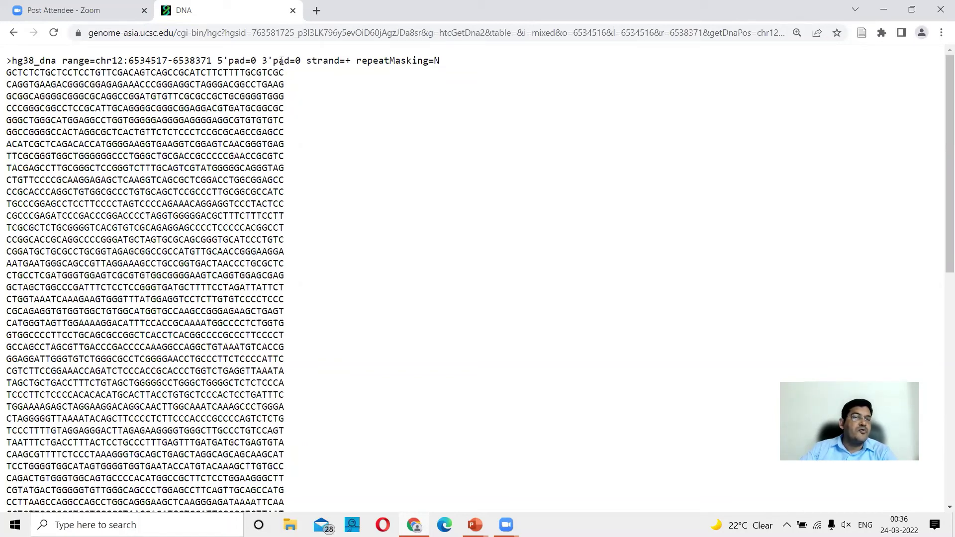
drag(273, 61, 478, 74)
click(329, 76)
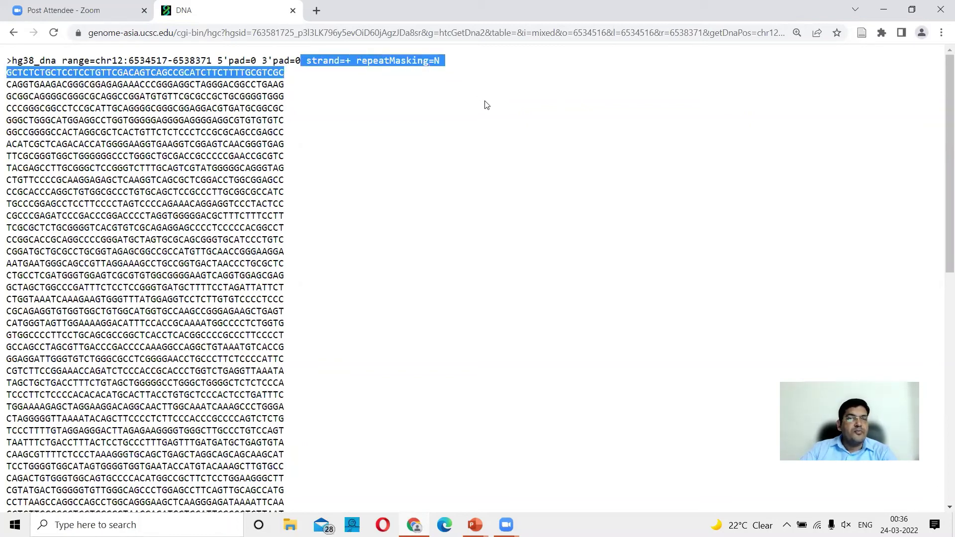
click(497, 144)
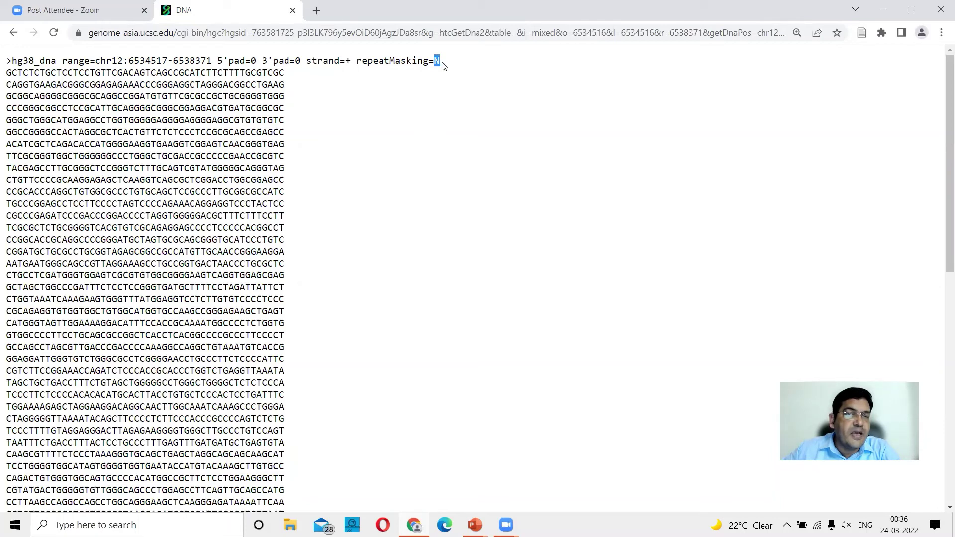
Step: Scroll through the GAPDH sequence and go back to the Get DNA form
scroll(440, 254, down, 1)
scroll(440, 254, down, 9)
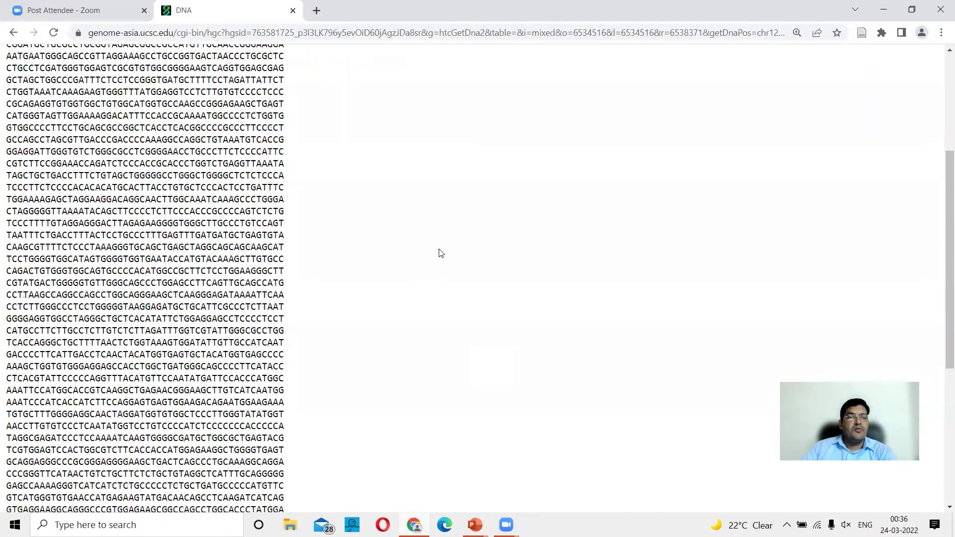
scroll(439, 254, up, 10)
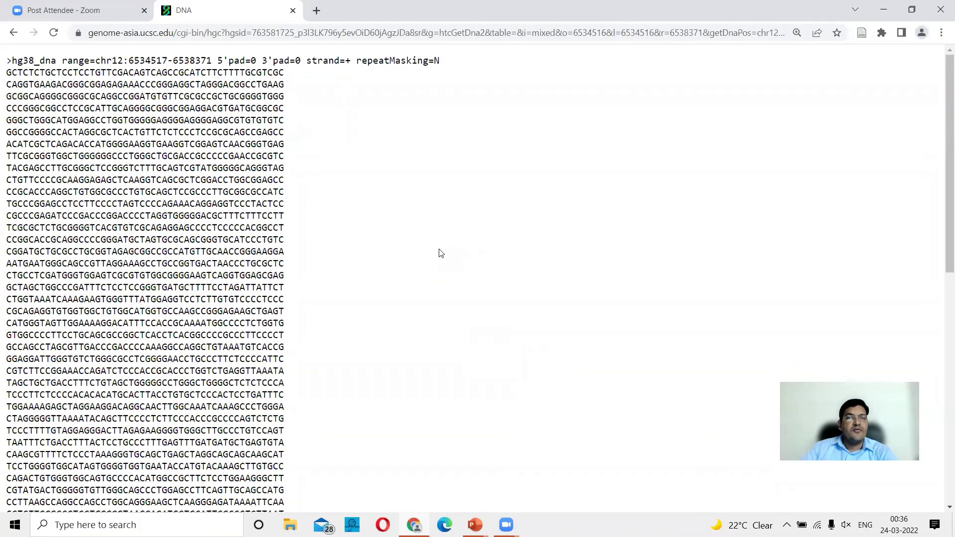
click(13, 33)
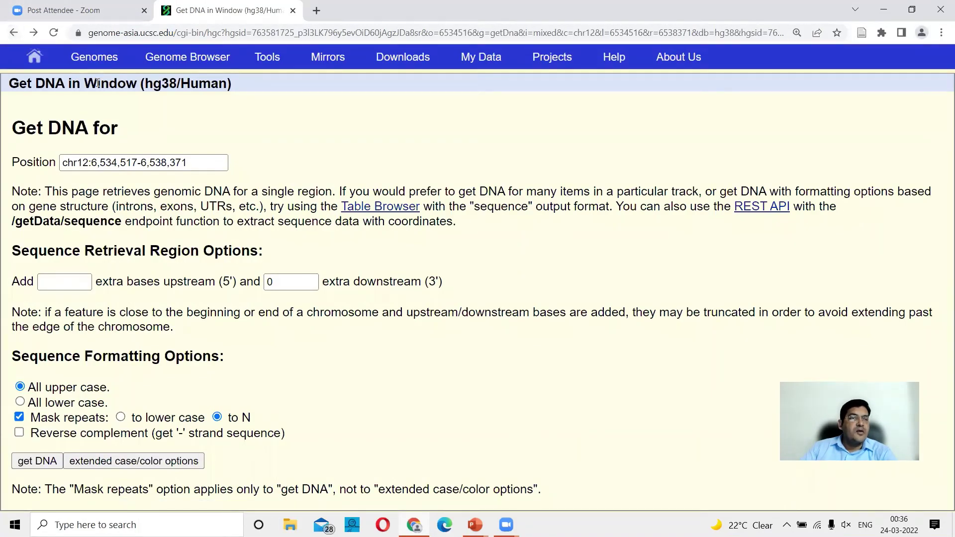
Step: From the home page open the Genome Browser gateway and search SRM, reaching chr1:11,054,589-11,060,018
mouse_move(102, 64)
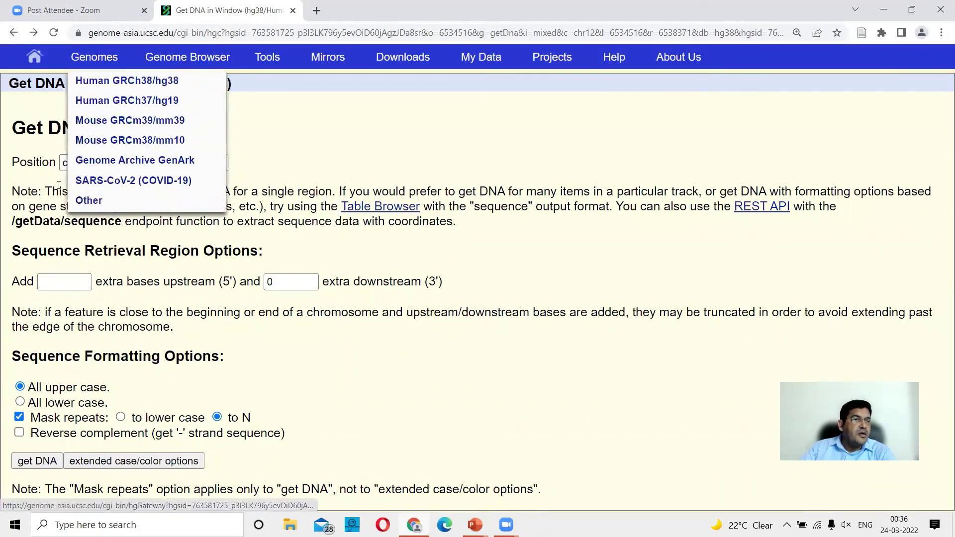
click(33, 60)
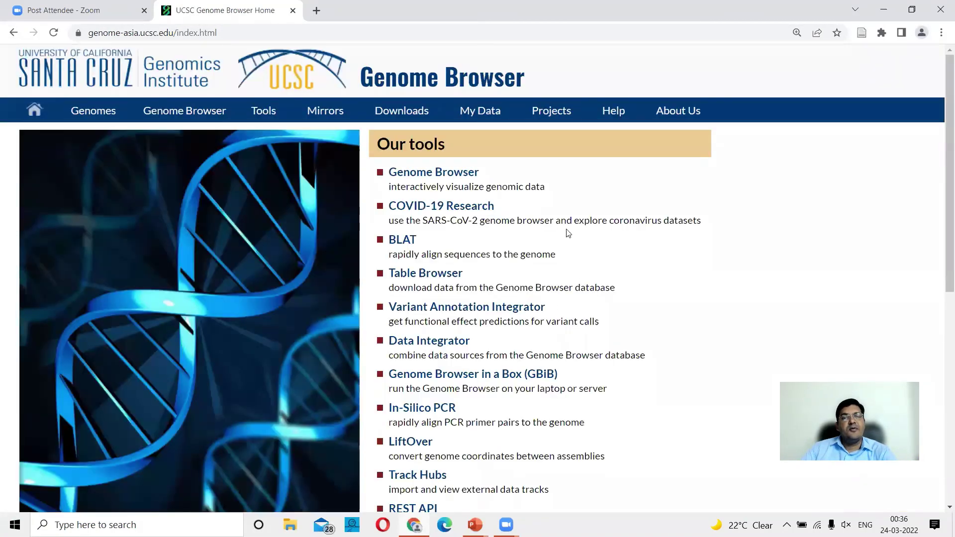
click(448, 174)
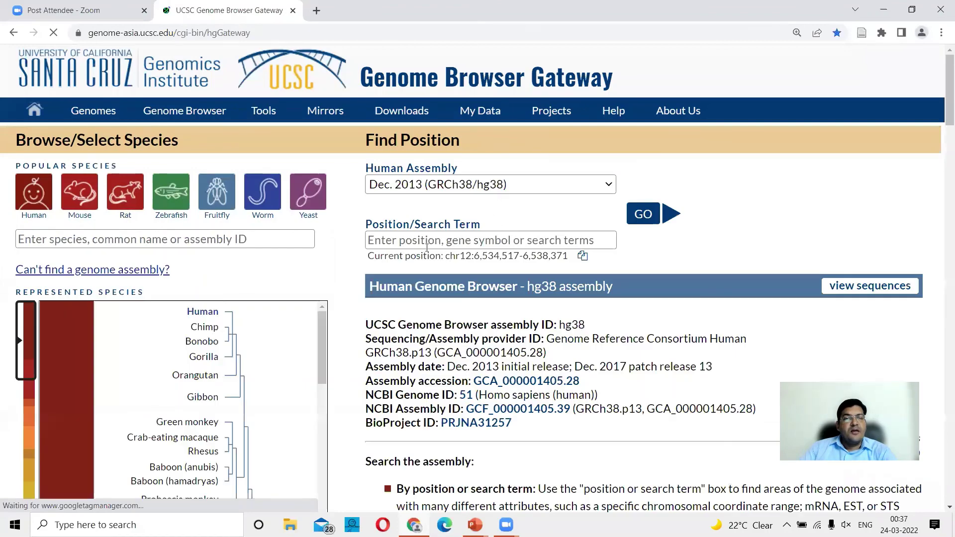
click(418, 242)
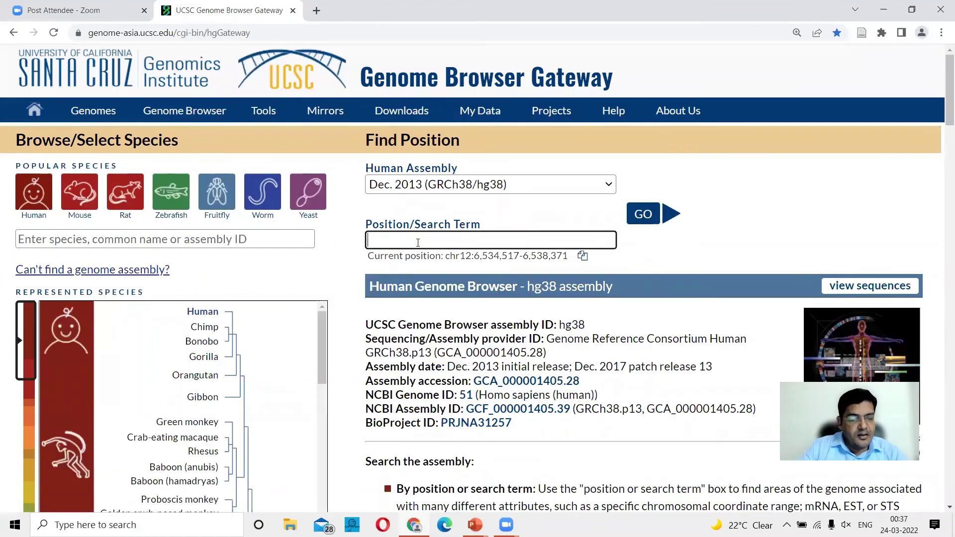
text(SRM)
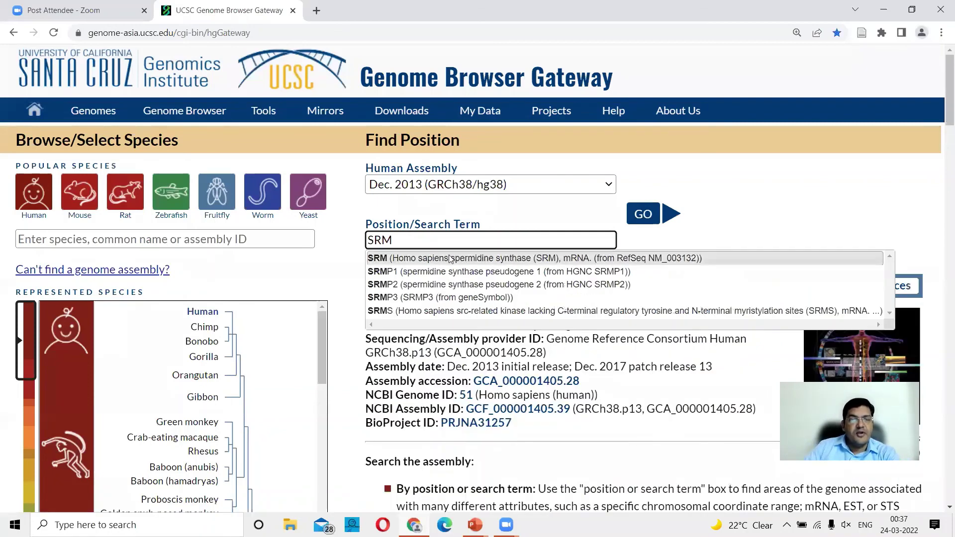
click(501, 259)
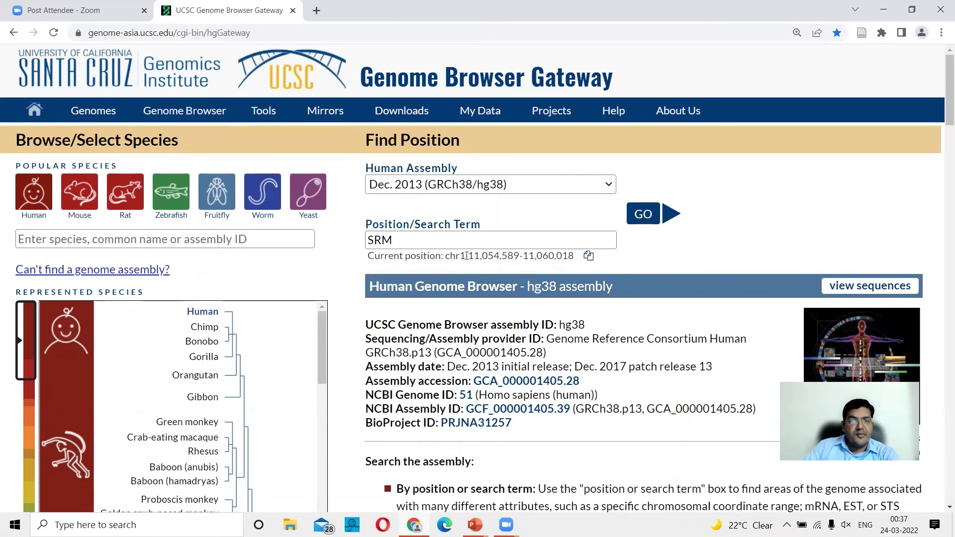
click(647, 219)
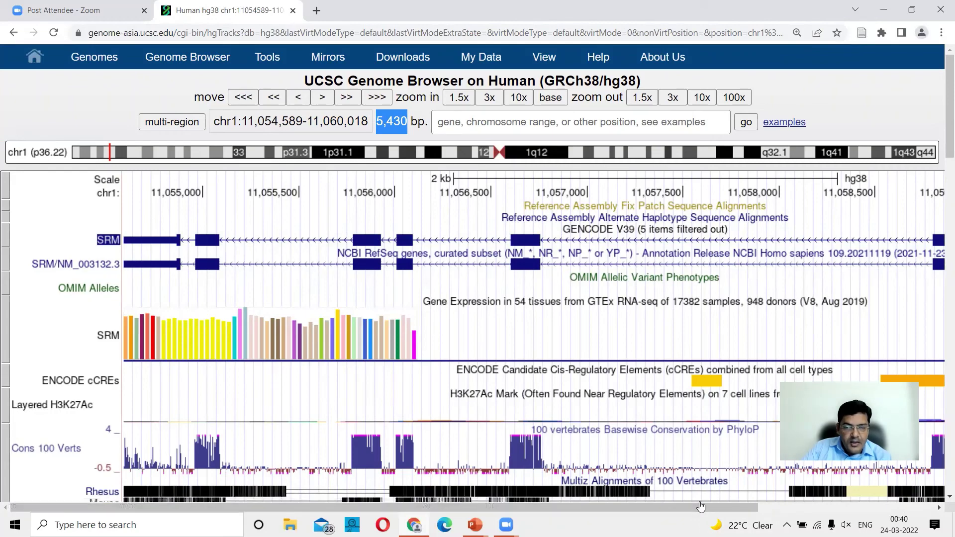
Step: Scroll sideways through the SRM annotation tracks and open the View menu
drag(697, 506, 838, 506)
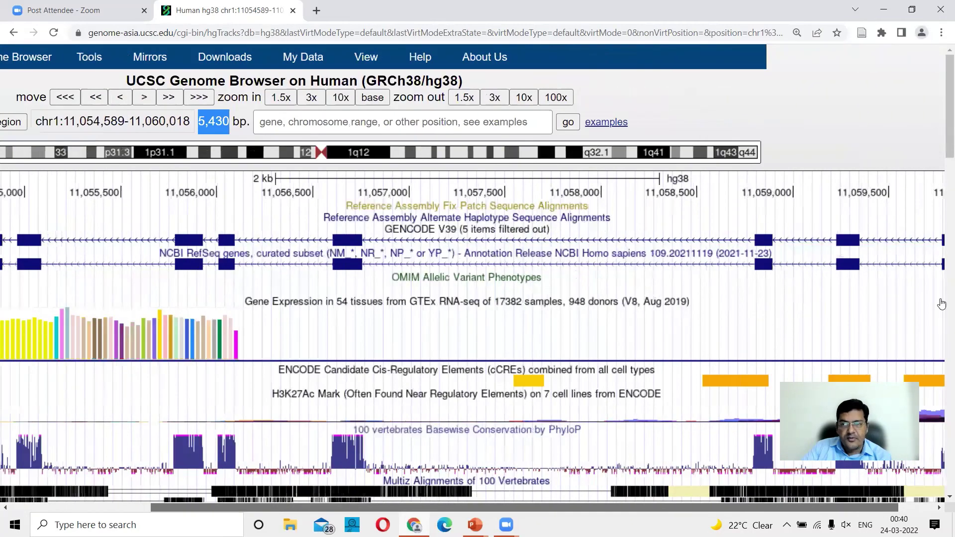
scroll(941, 304, right, 1)
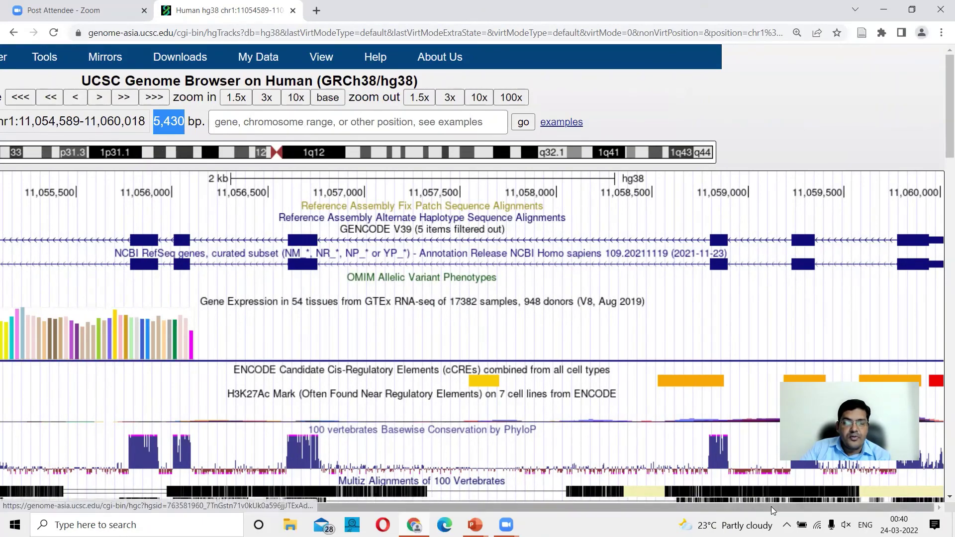
scroll(344, 199, left, 1)
scroll(343, 199, left, 3)
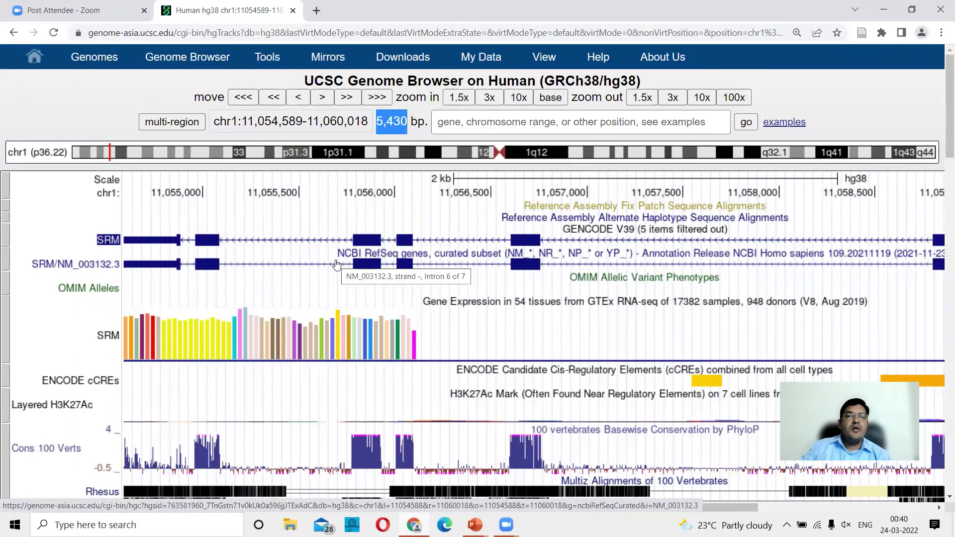
click(544, 58)
Step: Get the SRM DNA as reverse complement with repeats masked in lower case
click(557, 99)
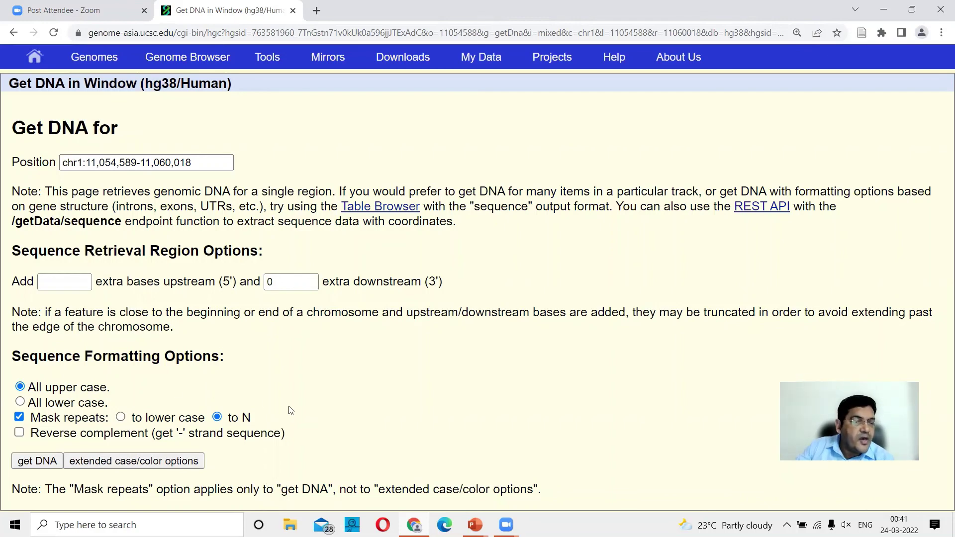
click(122, 418)
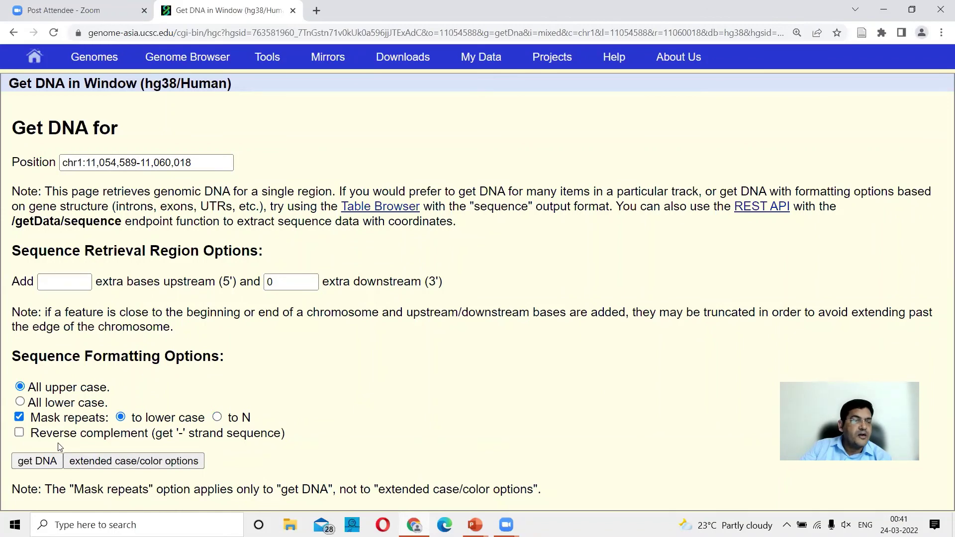
click(21, 432)
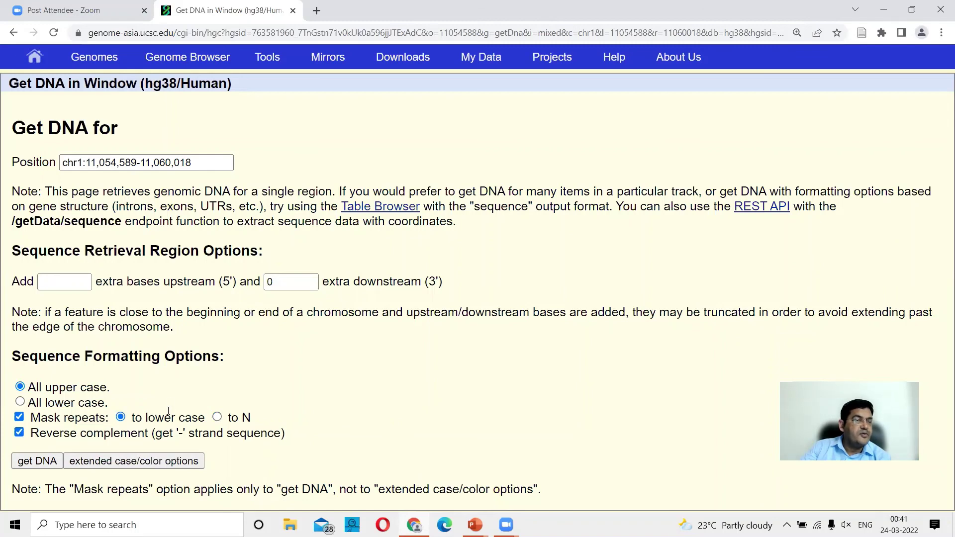
click(37, 462)
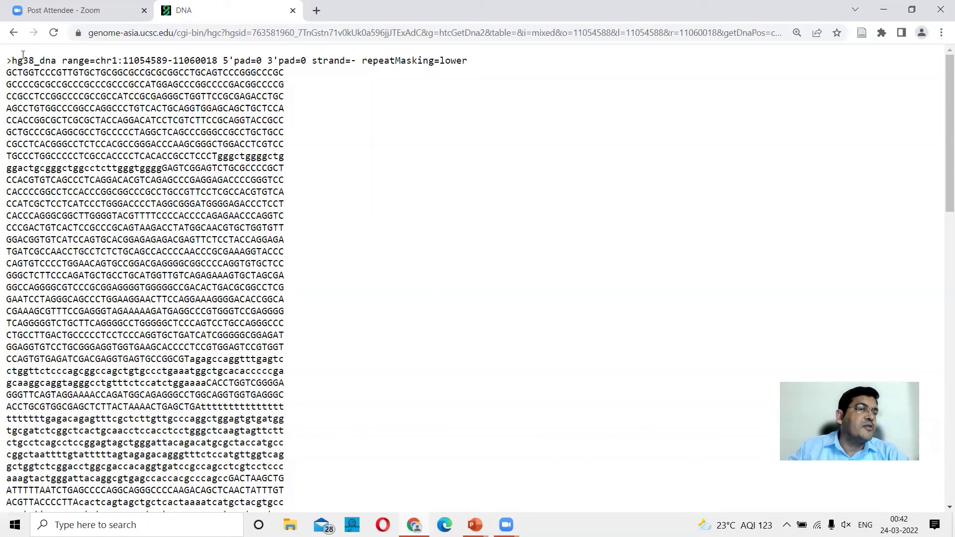
drag(9, 60, 482, 64)
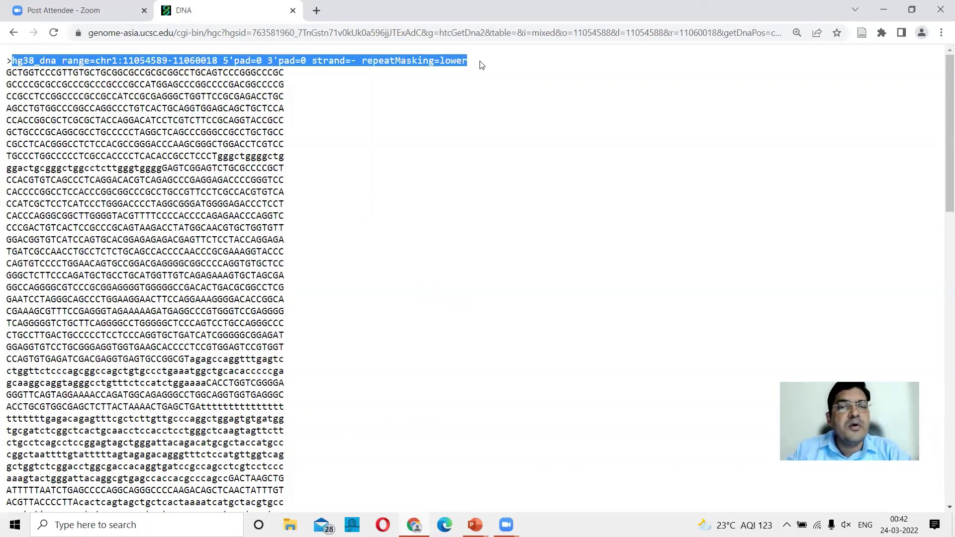
click(479, 75)
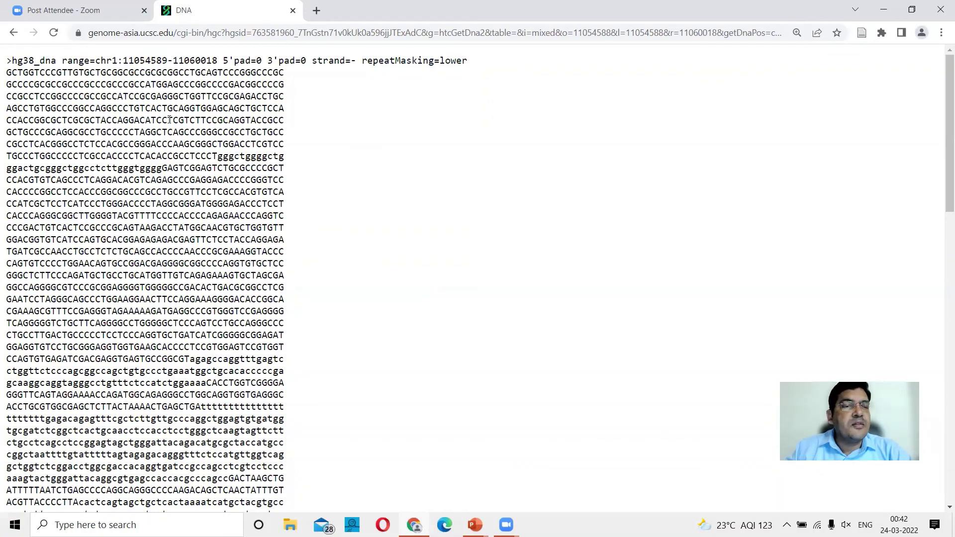
scroll(170, 120, down, 15)
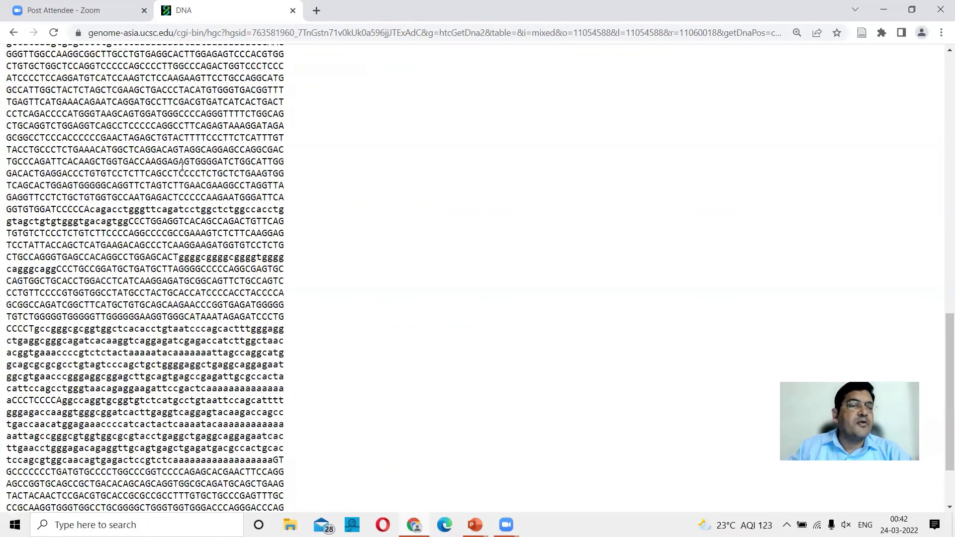
scroll(181, 166, down, 2)
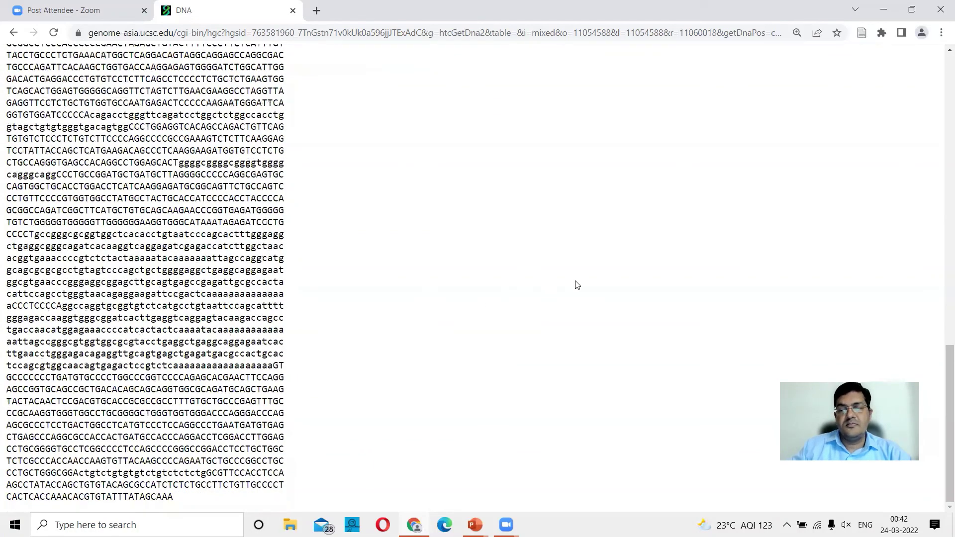
key(Home)
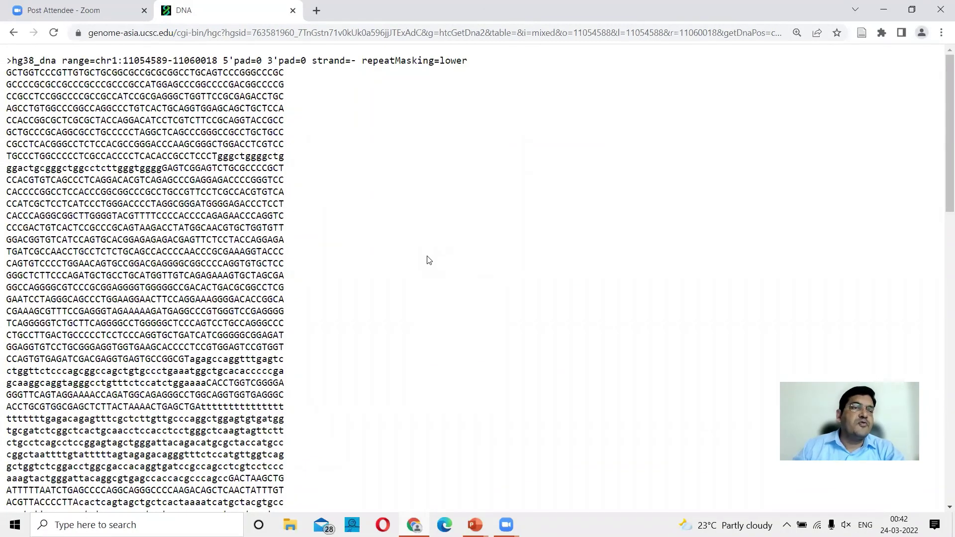